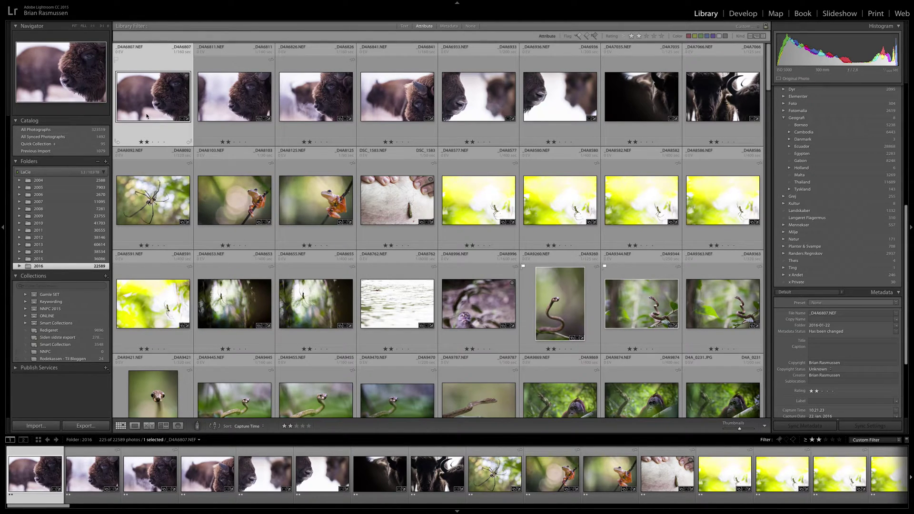
# Select the eight bison photos and put them in a new mobile-synced collection named 'FotoMalia'.
pyautogui.keyDown('shift'); pyautogui.click(739, 101); pyautogui.keyUp('shift')
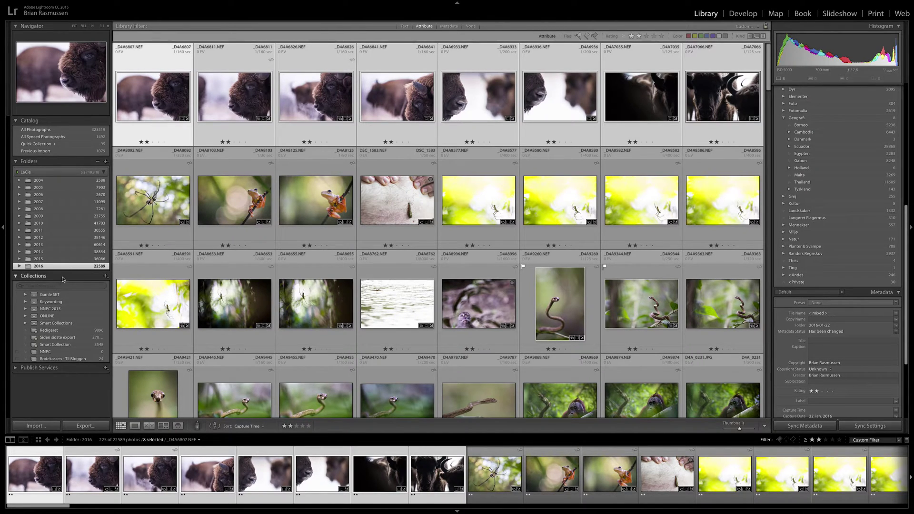
pyautogui.click(106, 277)
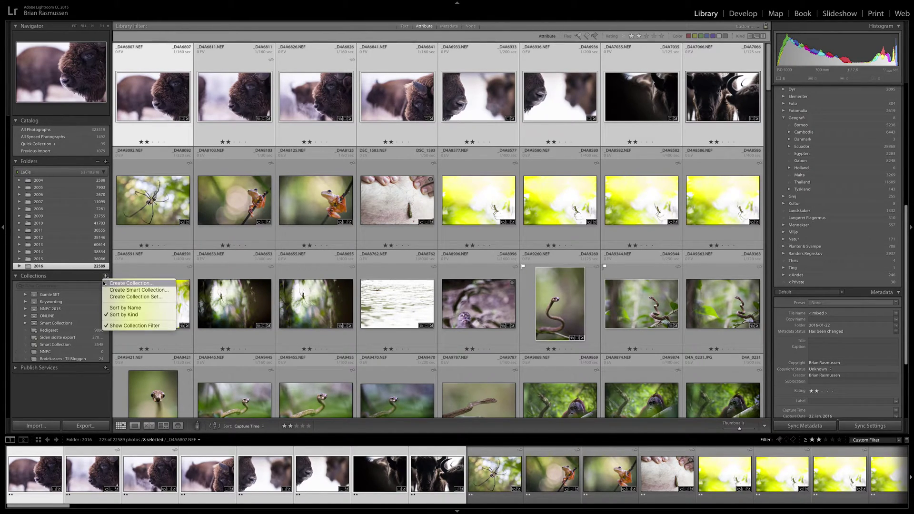
pyautogui.click(124, 283)
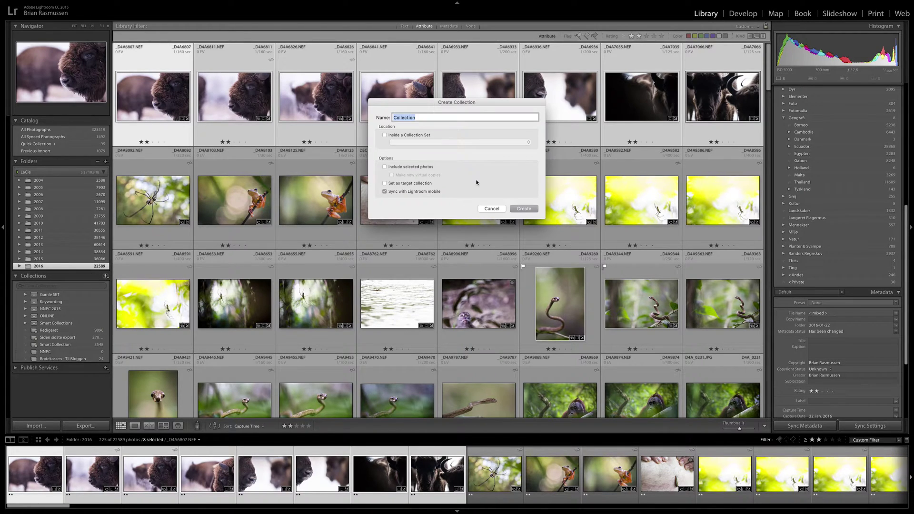
pyautogui.click(385, 167)
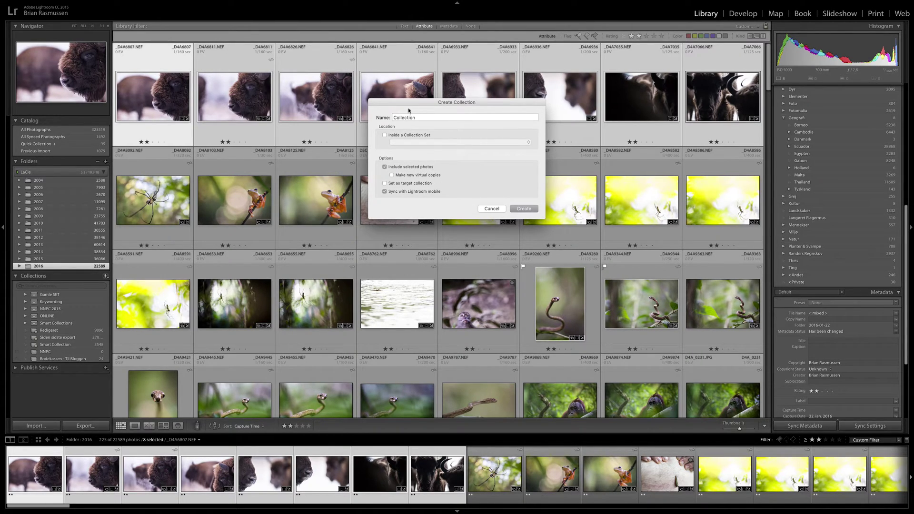
pyautogui.doubleClick(424, 117)
pyautogui.write('FotoMalia')
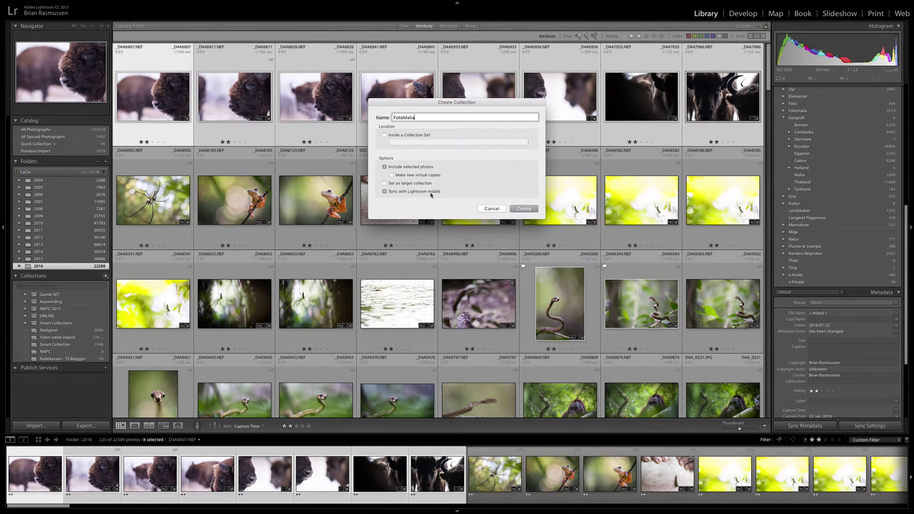
pyautogui.click(525, 209)
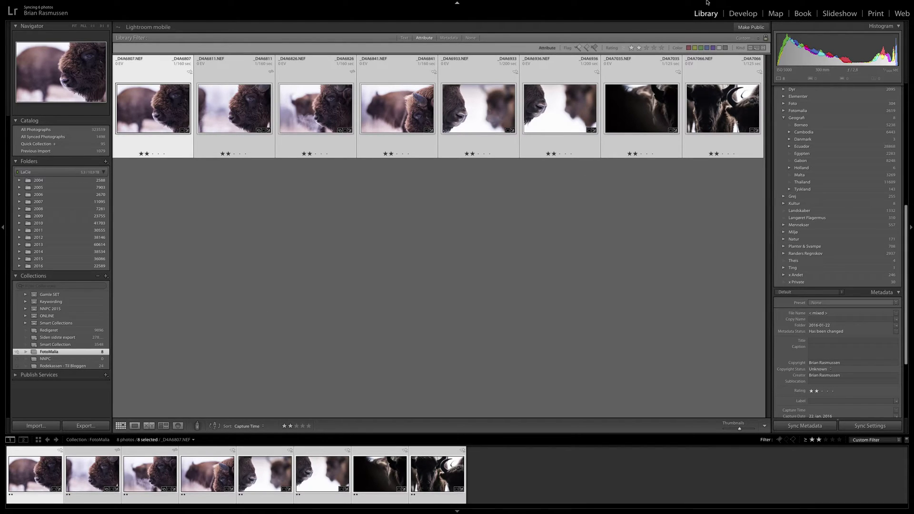
# Make the FotoMalia collection public and open its adobe.ly web link in Safari.
pyautogui.click(751, 27)
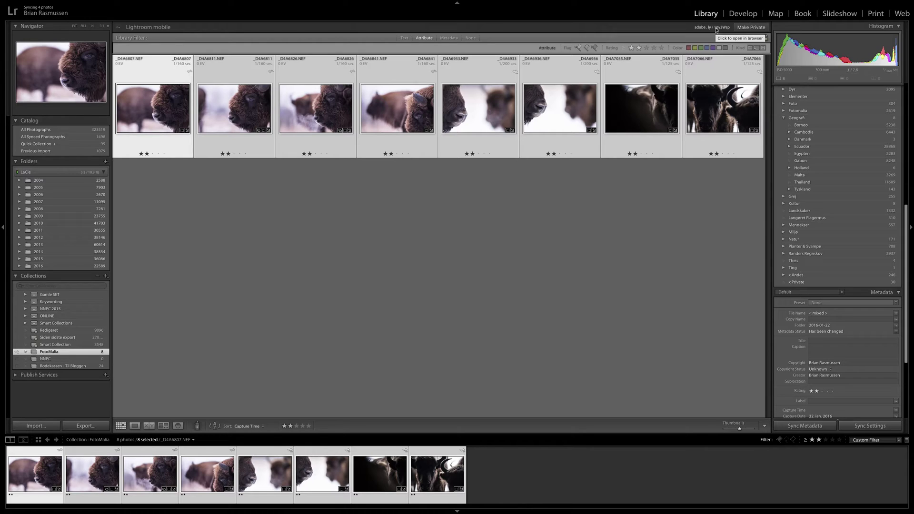
pyautogui.click(716, 29)
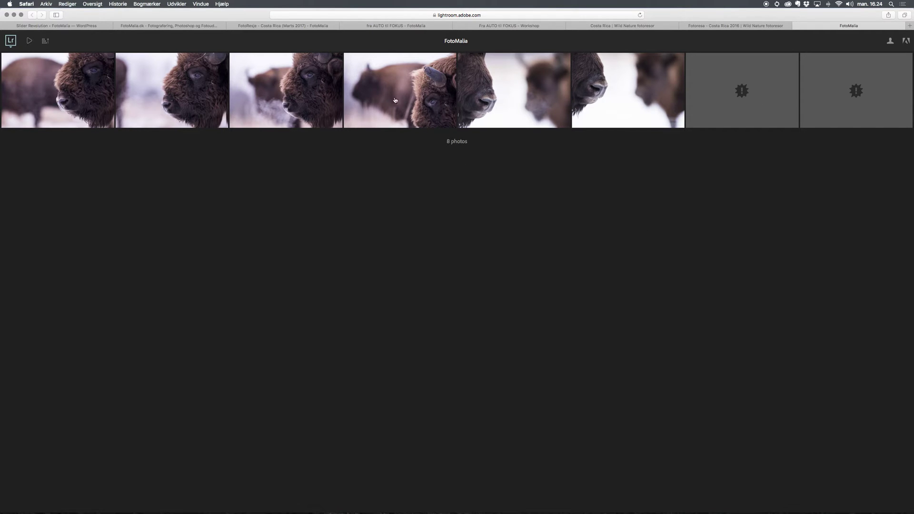
# Open the third bison photo full size on the web and step back and forth through photos 1–4.
pyautogui.click(296, 86)
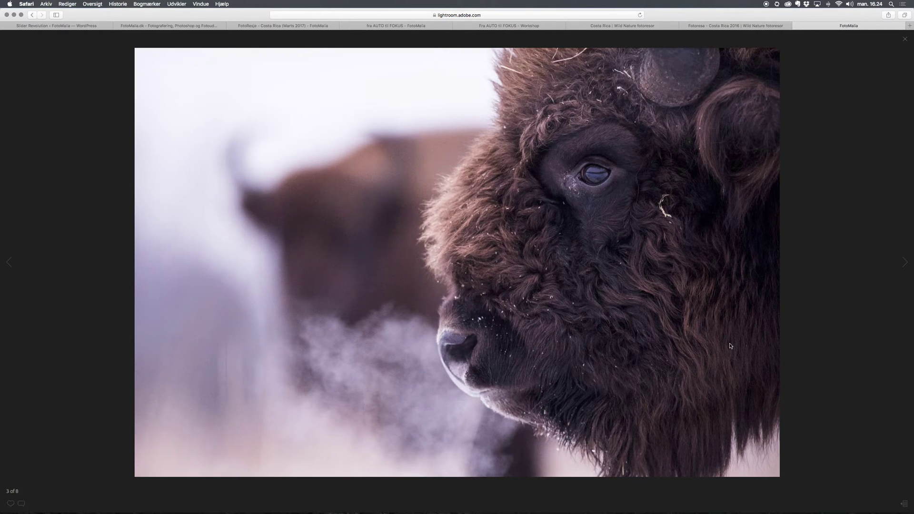
pyautogui.press('Right')
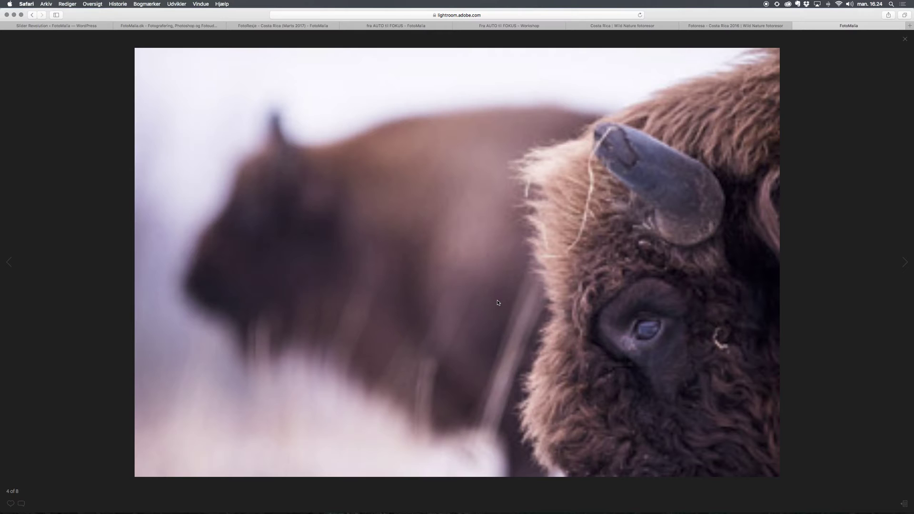
pyautogui.press('Left')
pyautogui.press('Left')
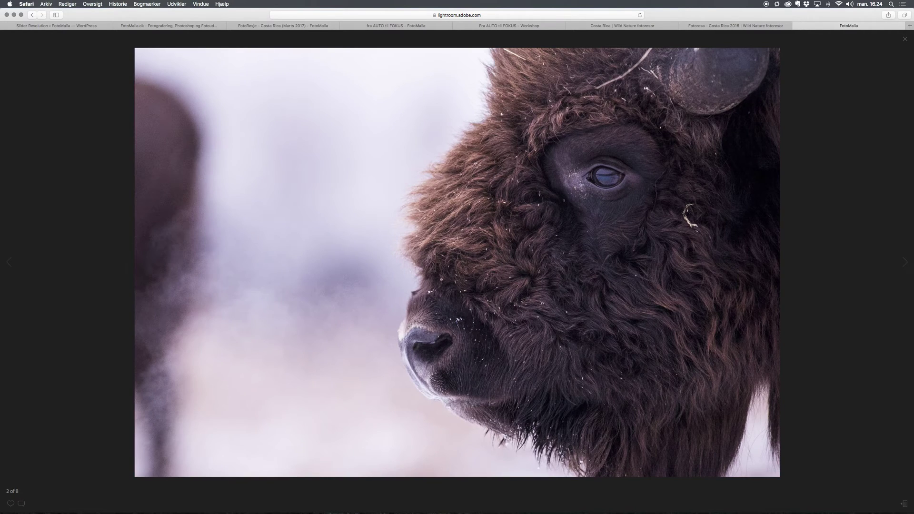
pyautogui.press('Left')
pyautogui.press('Right')
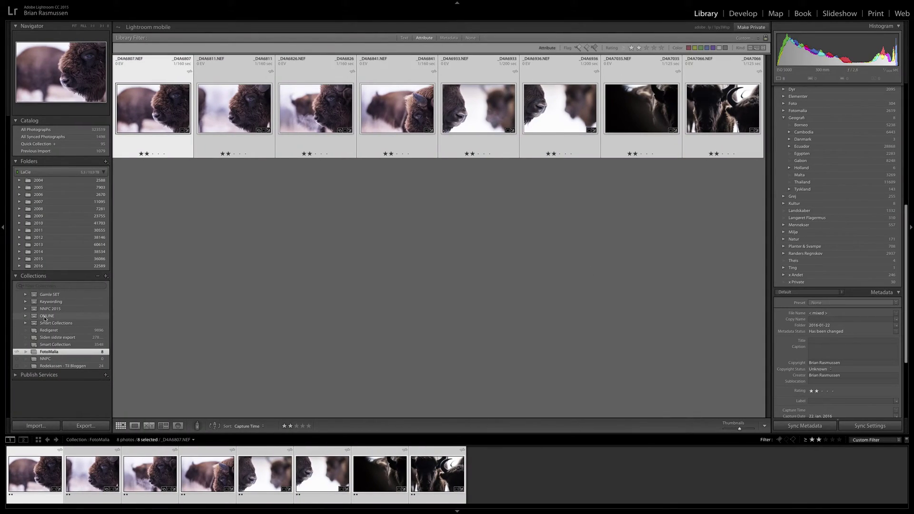
# Open the Ecuador bog collection from the ONLINE set in expanded-cell thumbnail view.
pyautogui.click(26, 316)
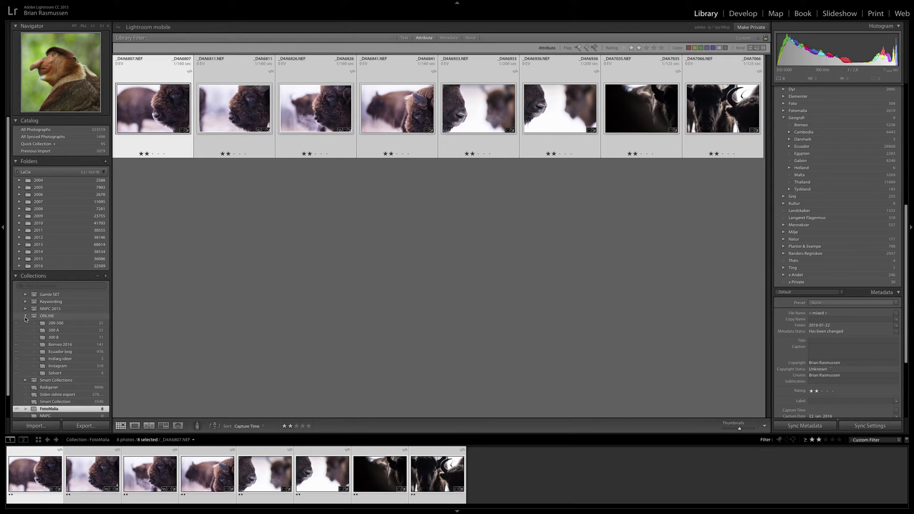
pyautogui.click(60, 346)
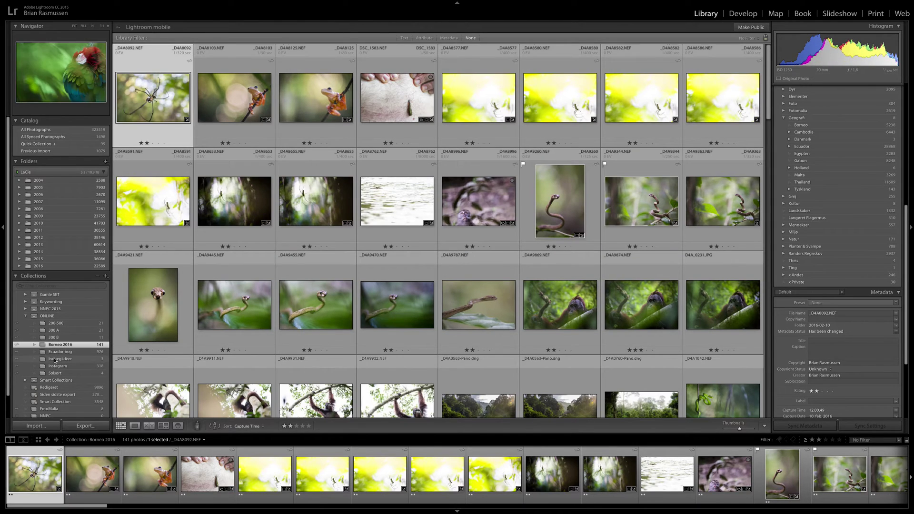
pyautogui.click(59, 353)
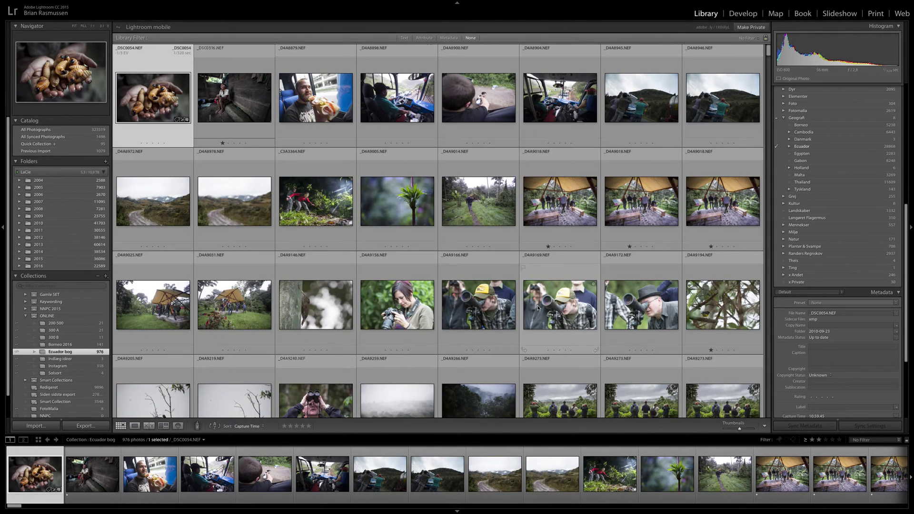
pyautogui.press('j')
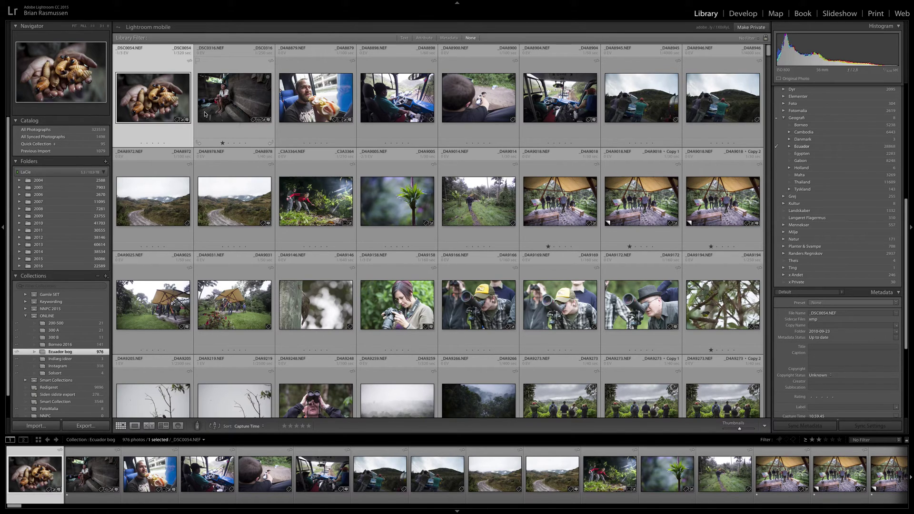
# Show the likes and comments on photo _DSC0316, then collapse the ONLINE set.
pyautogui.click(242, 98)
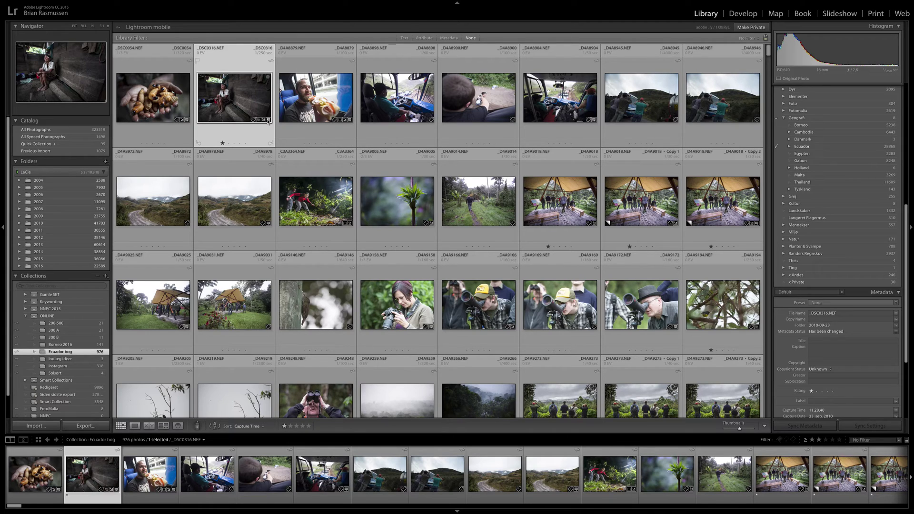
pyautogui.click(268, 121)
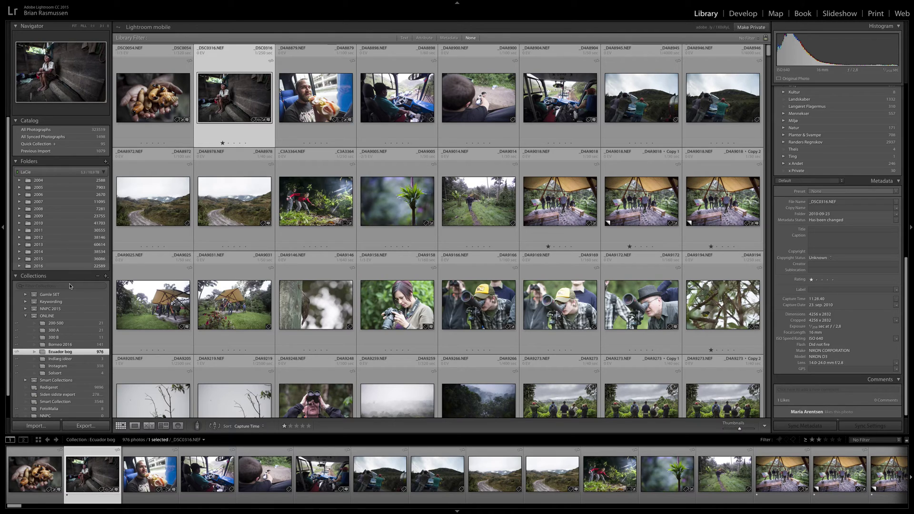
pyautogui.click(26, 315)
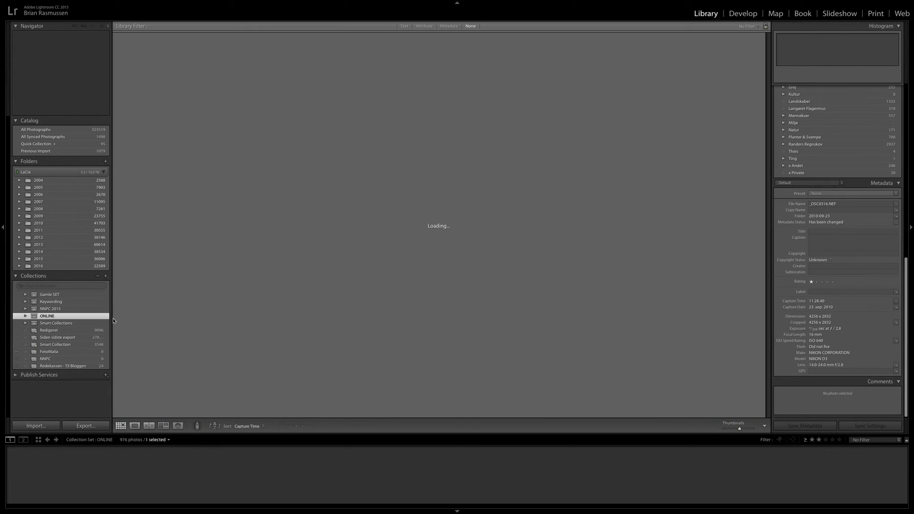
# Return to FotoMalia, check the Lightroom mobile sync menu, and clear the photo selection.
pyautogui.click(48, 352)
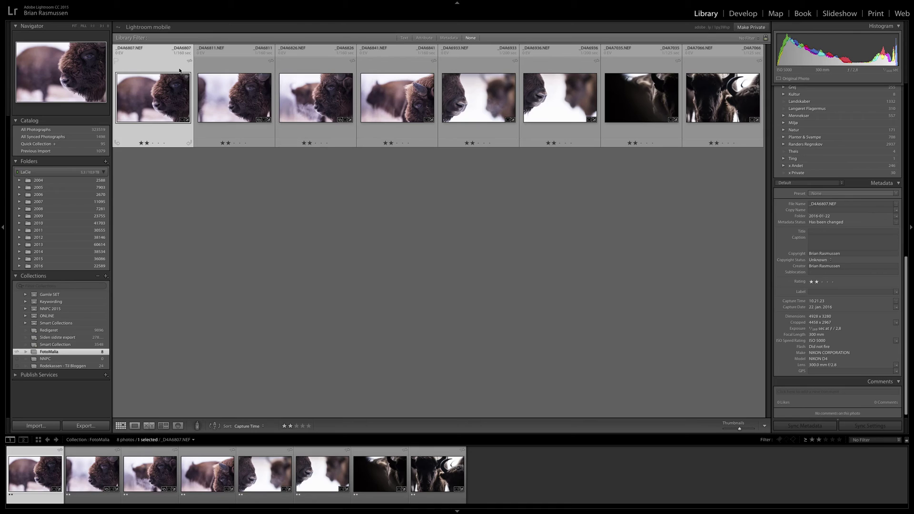
pyautogui.moveTo(46, 13)
pyautogui.click(74, 14)
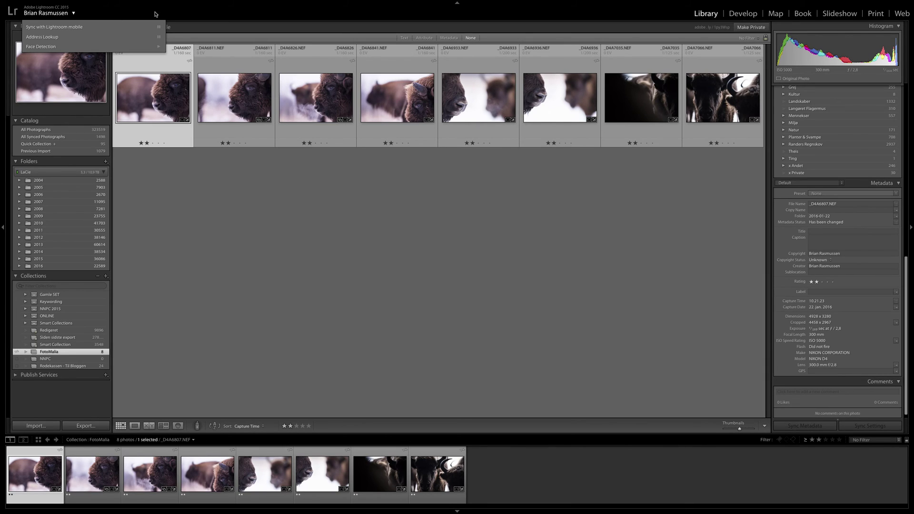
pyautogui.click(352, 238)
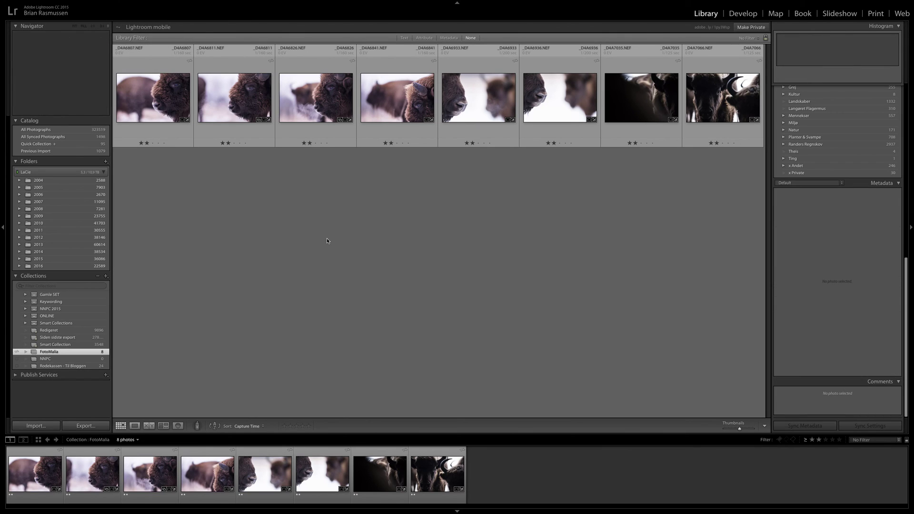